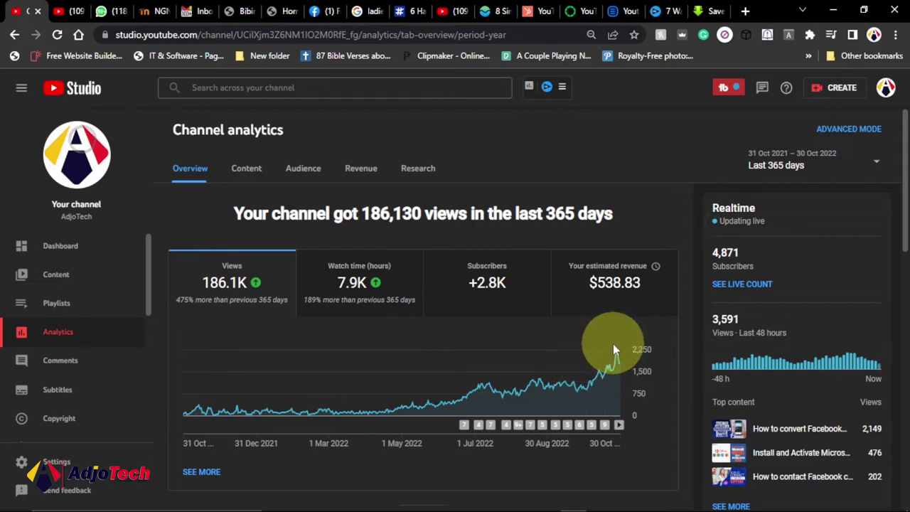
View the channel's public home page, then return to the channel analytics in Studio.
mouse_move(617, 354)
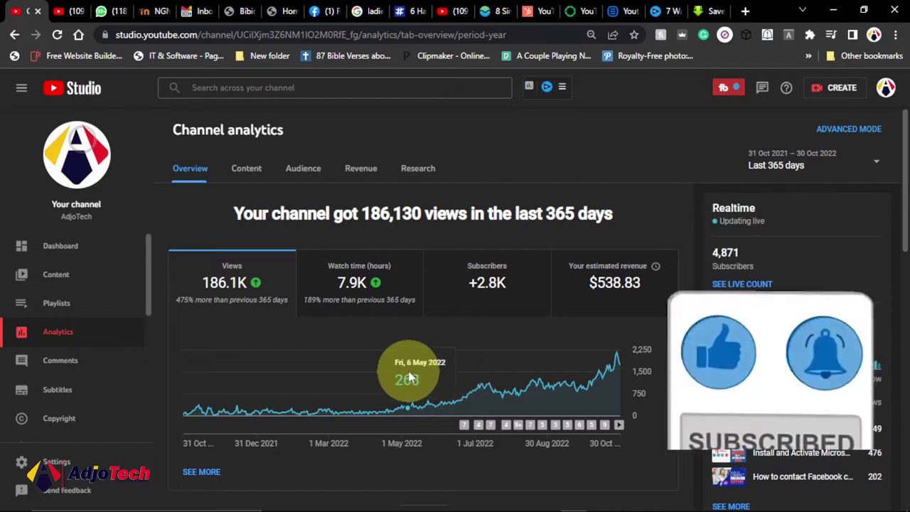
click(449, 10)
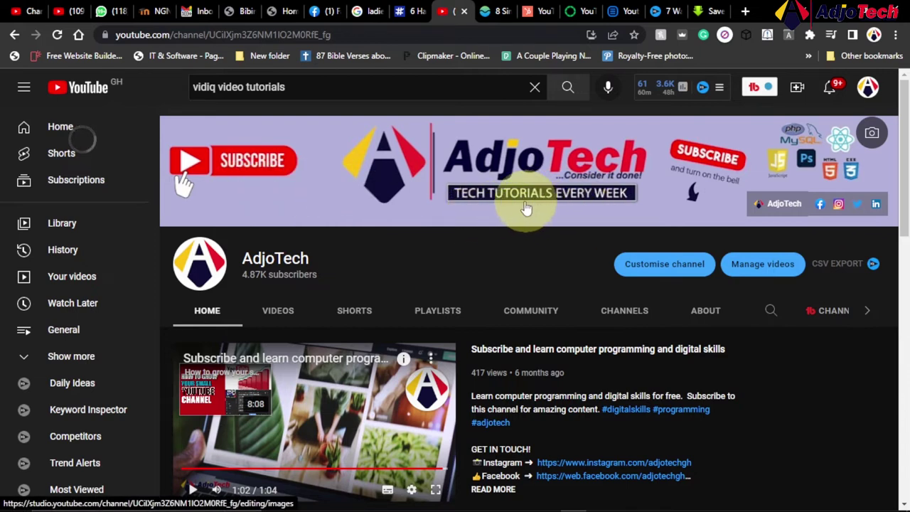
click(23, 11)
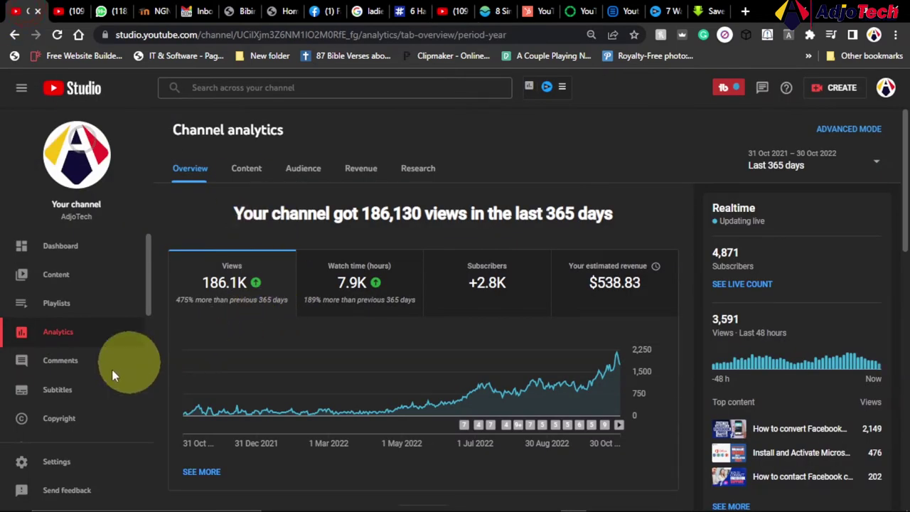
scroll(91, 353, down, 3)
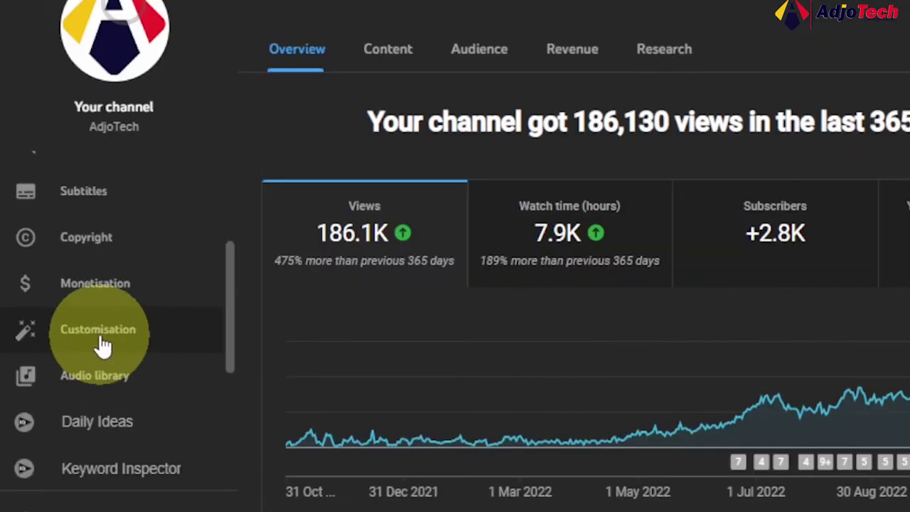
Open Customisation's Branding tab and review the picture, banner image and video watermark.
click(103, 341)
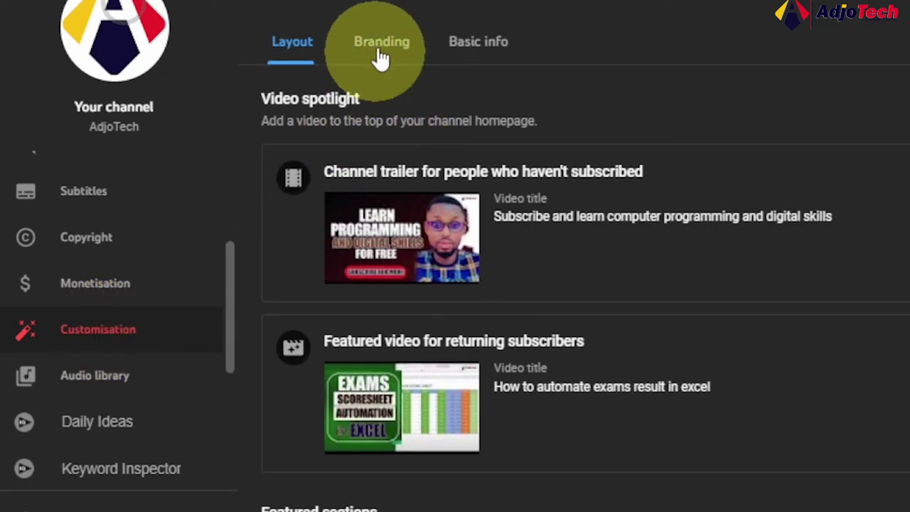
click(381, 43)
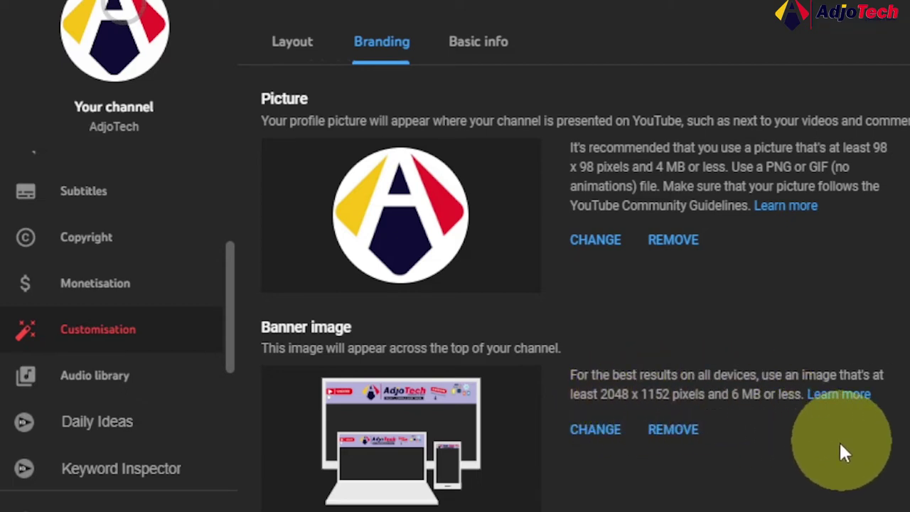
scroll(401, 447, down, 3)
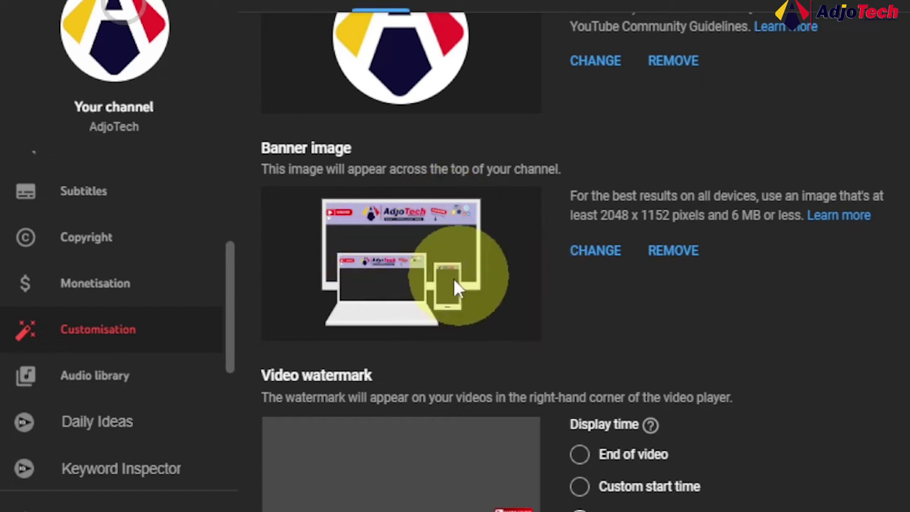
scroll(451, 277, up, 3)
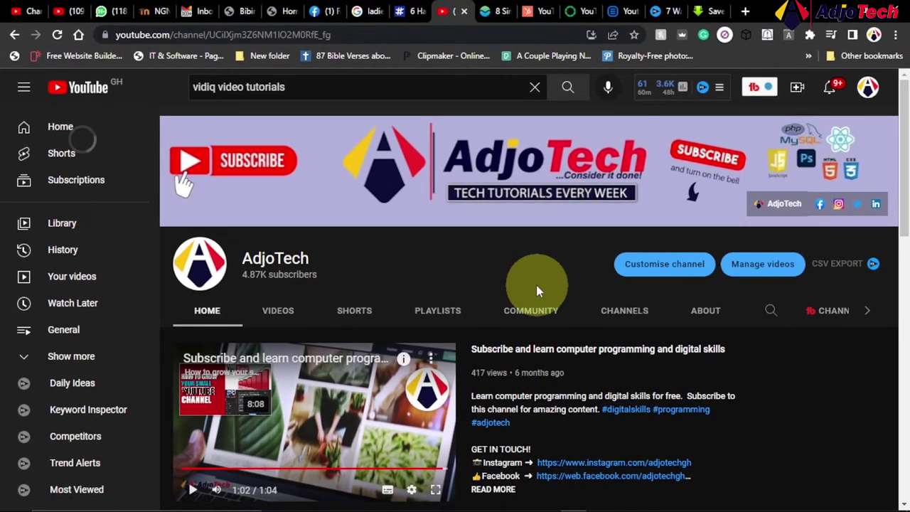
Go back to the Branding settings, scroll through them again, then view the public home page.
click(13, 13)
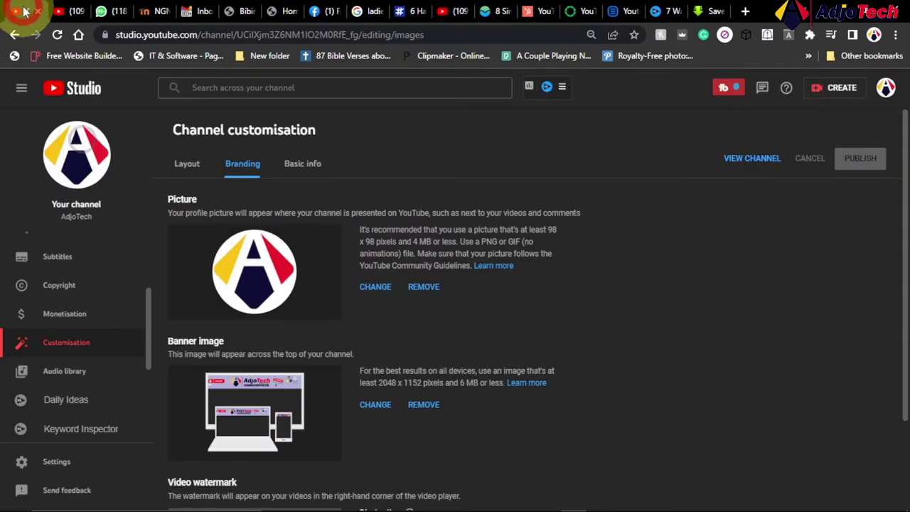
scroll(376, 402, down, 2)
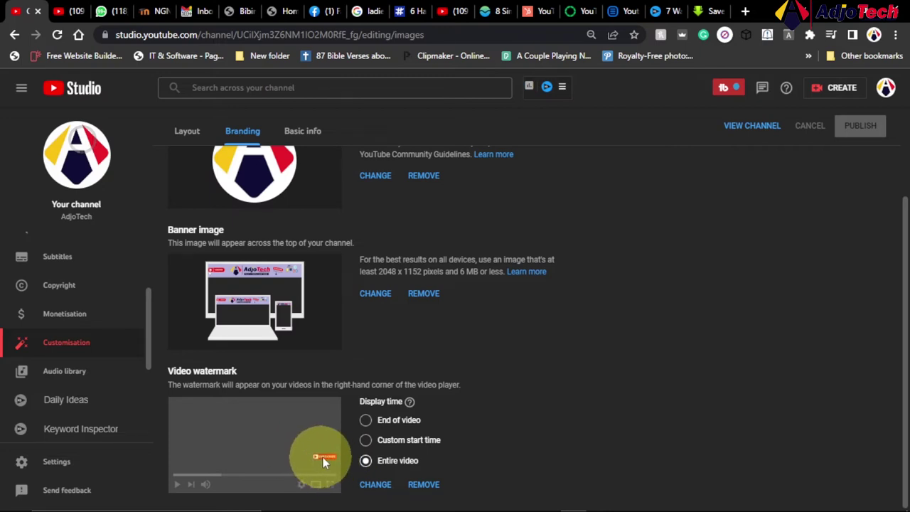
scroll(441, 387, up, 3)
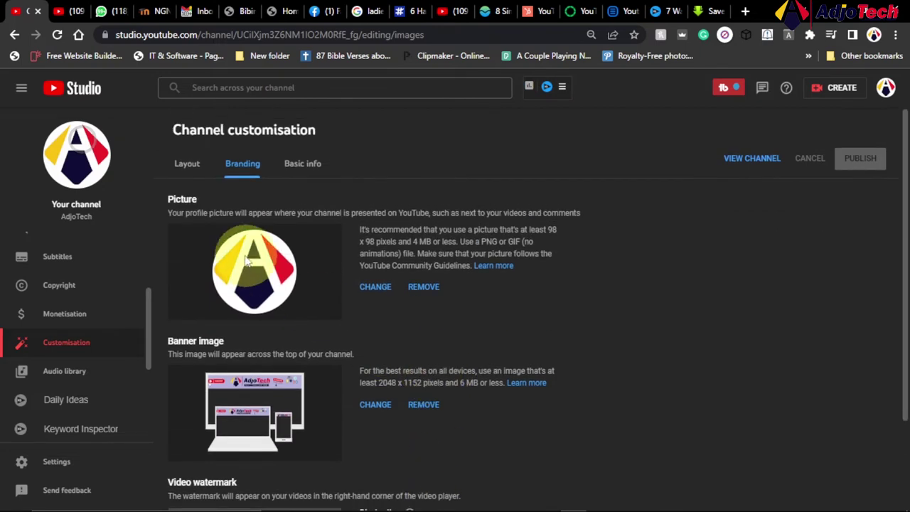
click(446, 10)
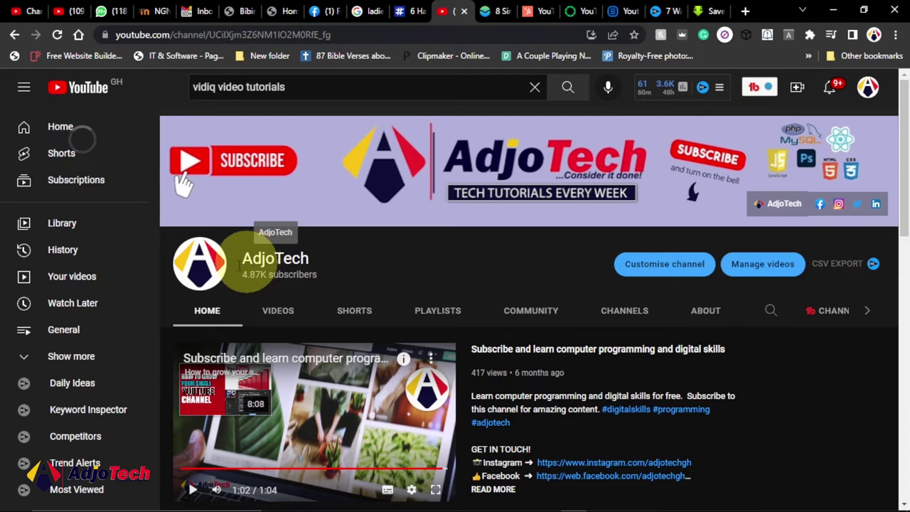
click(707, 313)
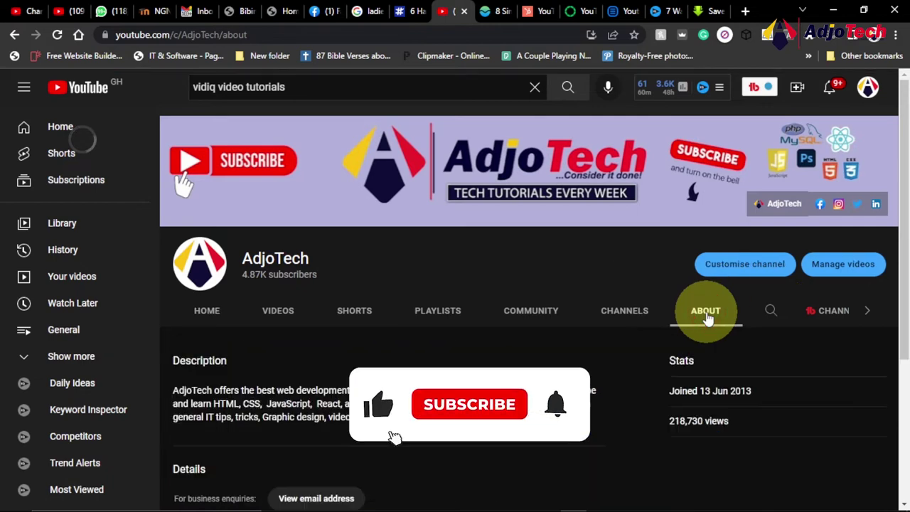
scroll(668, 335, down, 1)
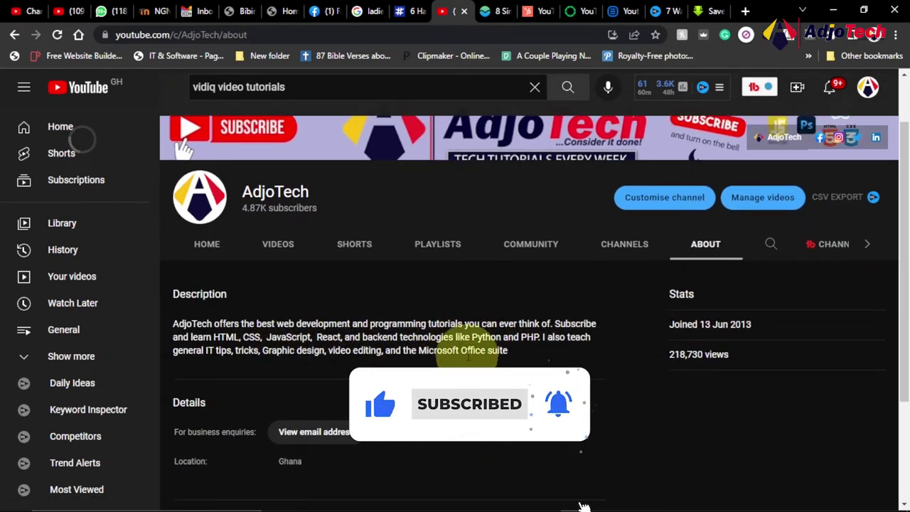
scroll(515, 342, up, 1)
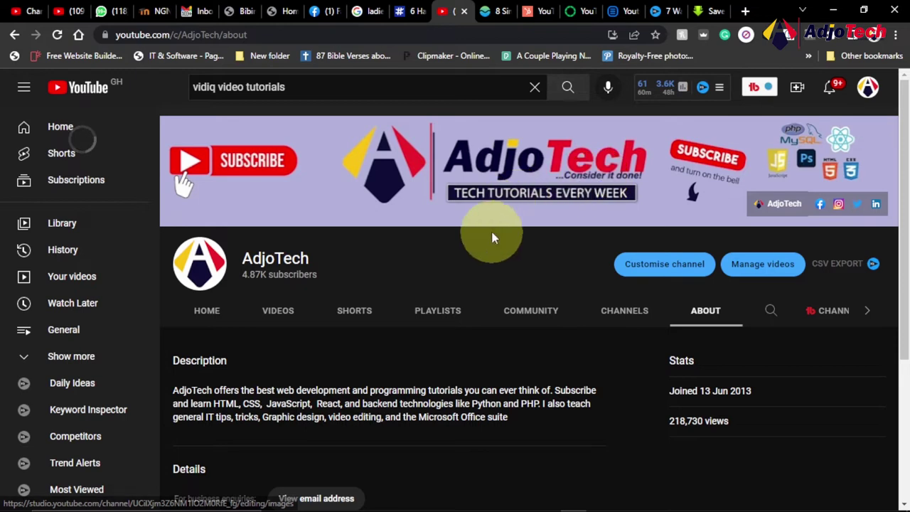
click(21, 10)
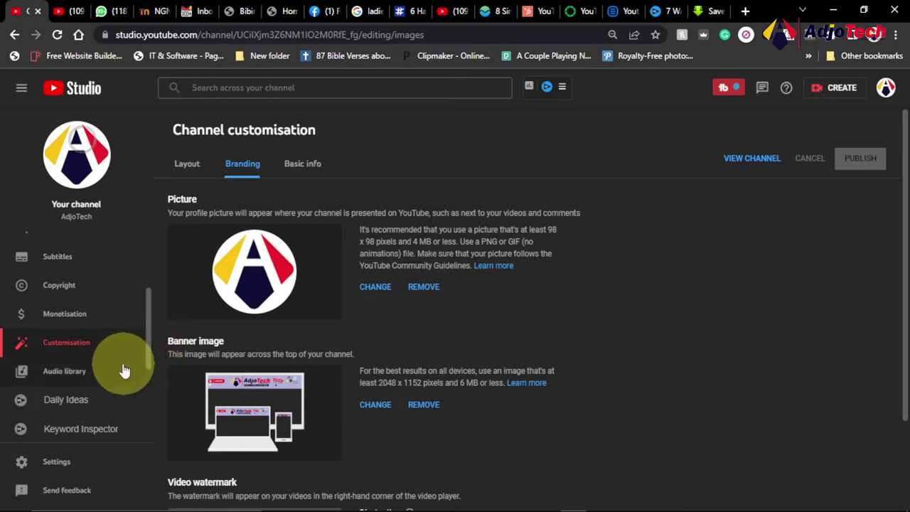
Open Basic info and compare it with the channel's public About page.
click(305, 166)
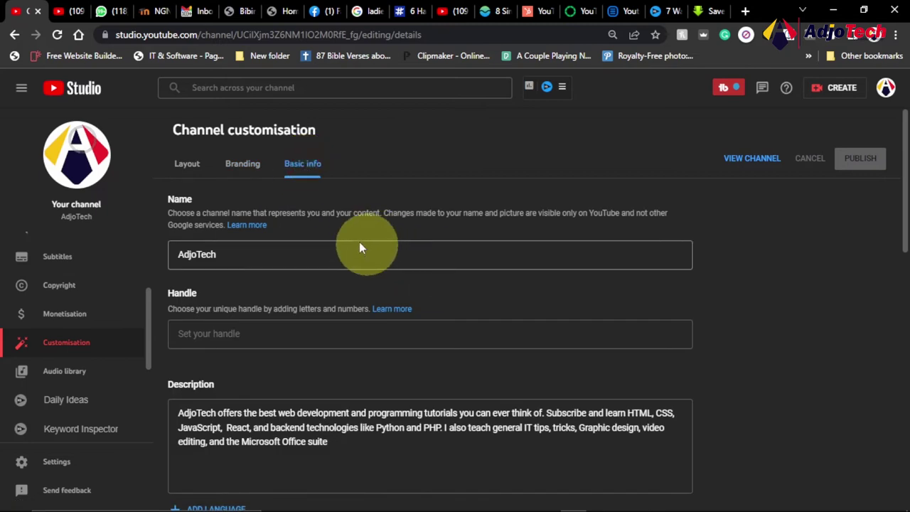
click(448, 12)
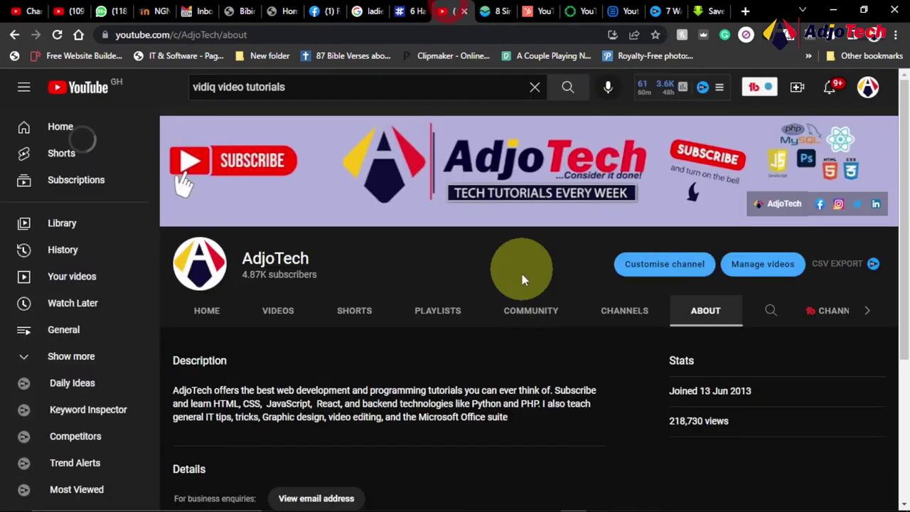
click(21, 11)
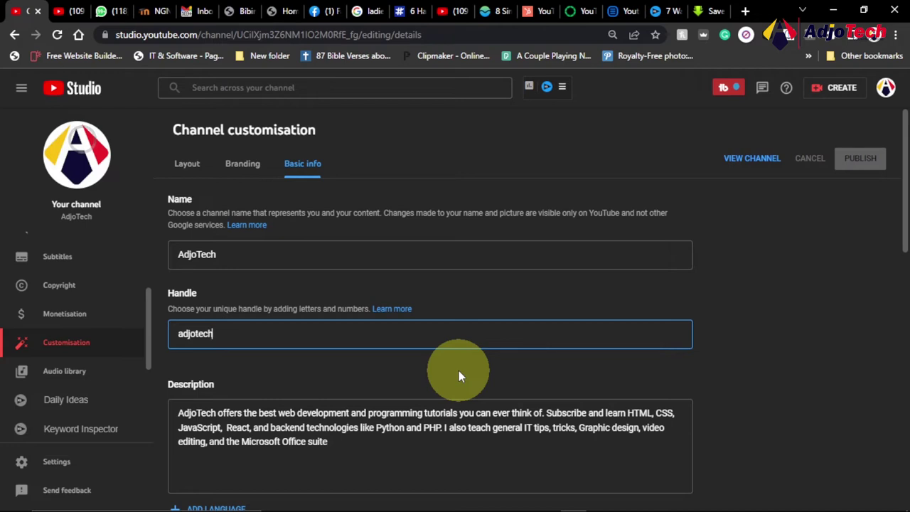
Review the AdjoTech name, handle, description, custom URL and the six channel links.
scroll(458, 372, down, 1)
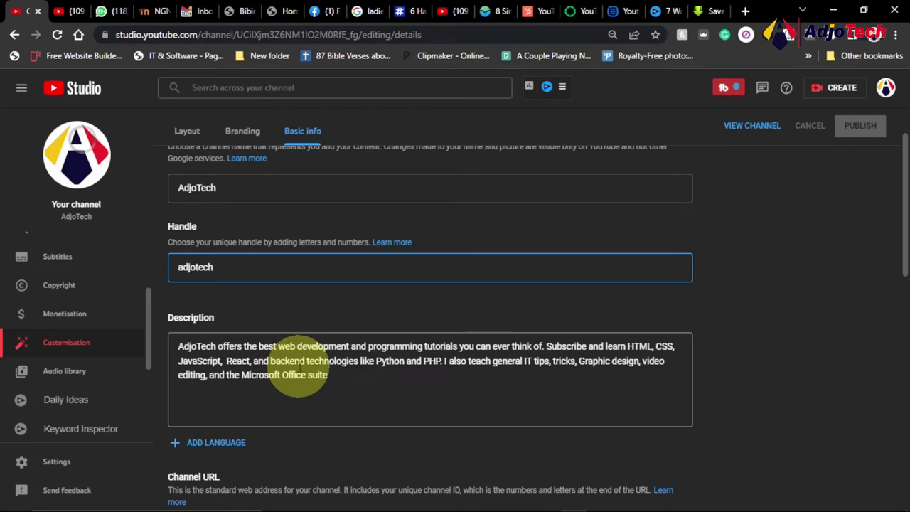
scroll(347, 373, down, 4)
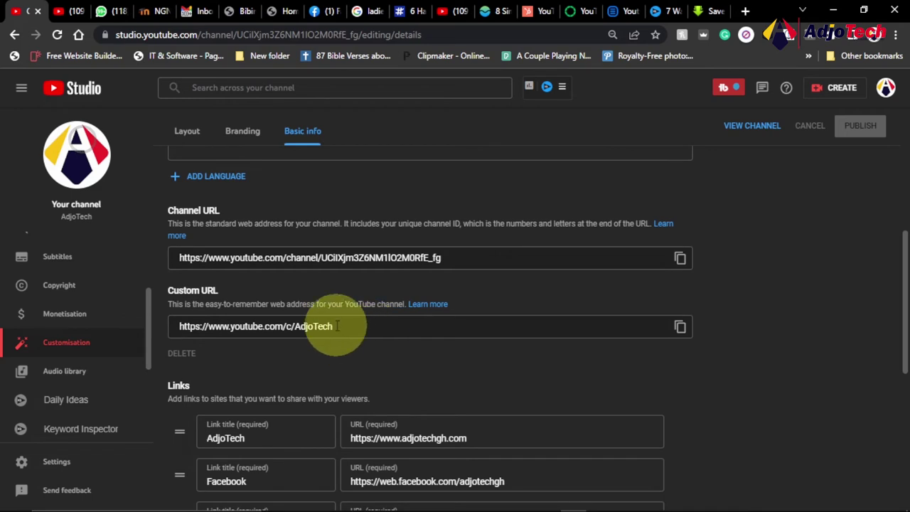
scroll(348, 288, down, 2)
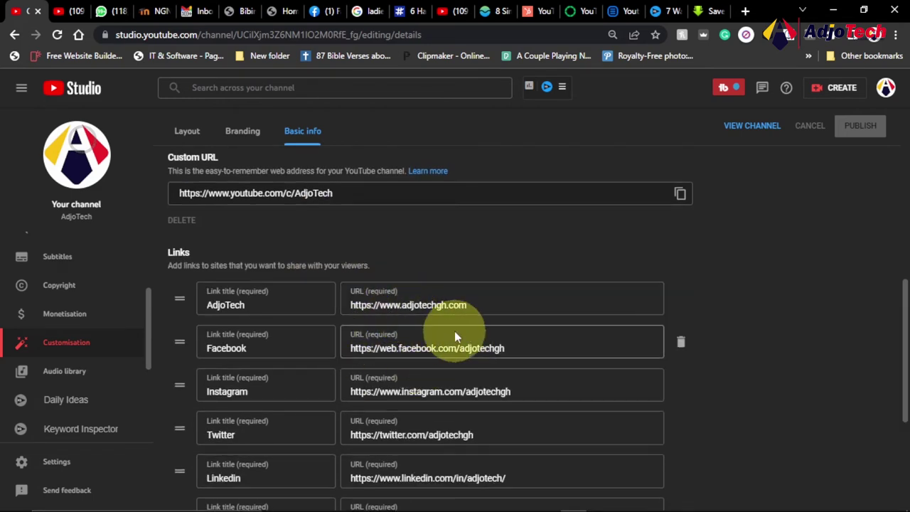
scroll(454, 330, down, 2)
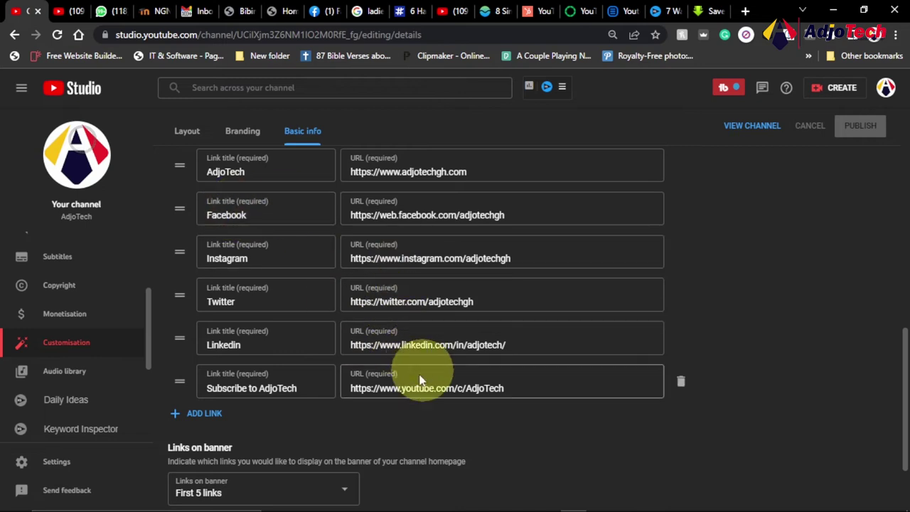
scroll(427, 384, down, 2)
scroll(475, 373, up, 5)
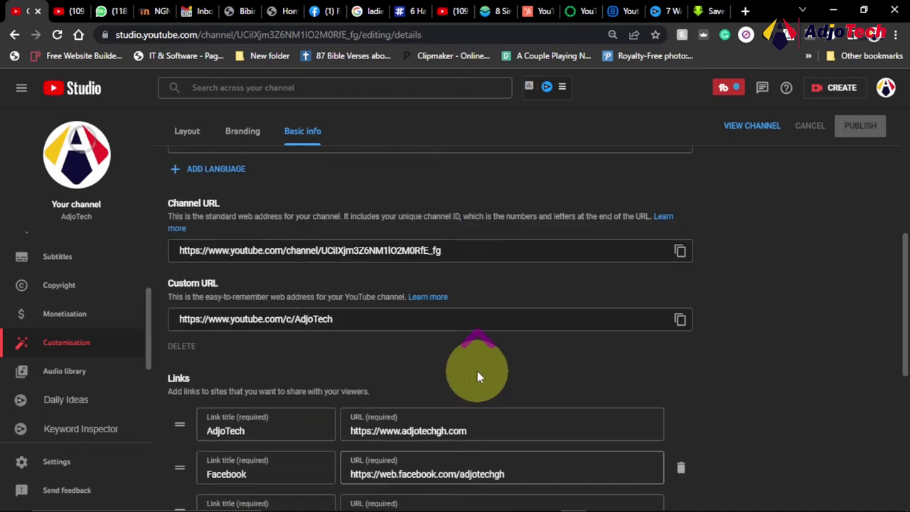
scroll(478, 372, up, 5)
click(815, 286)
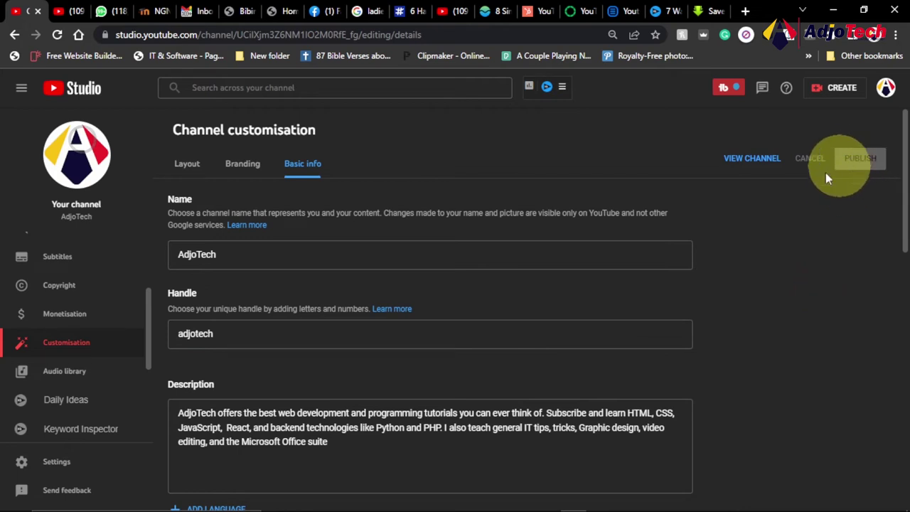
scroll(426, 313, down, 4)
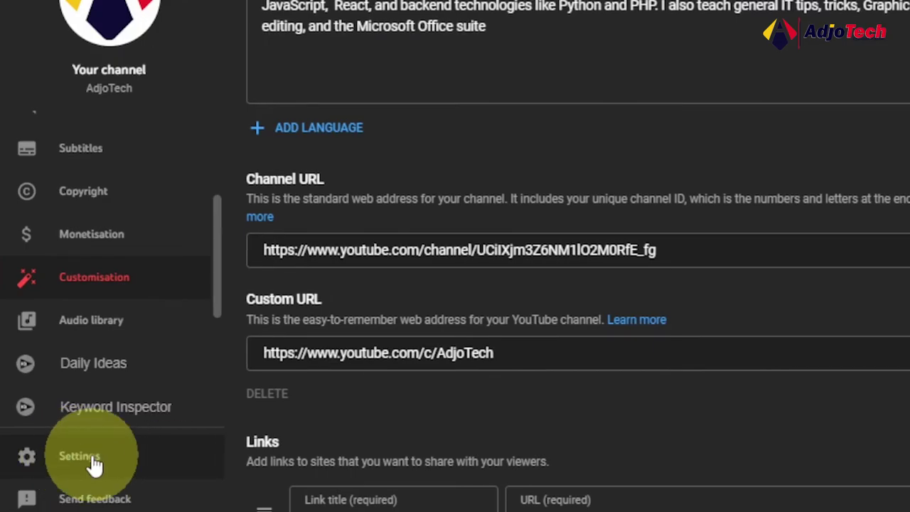
click(94, 464)
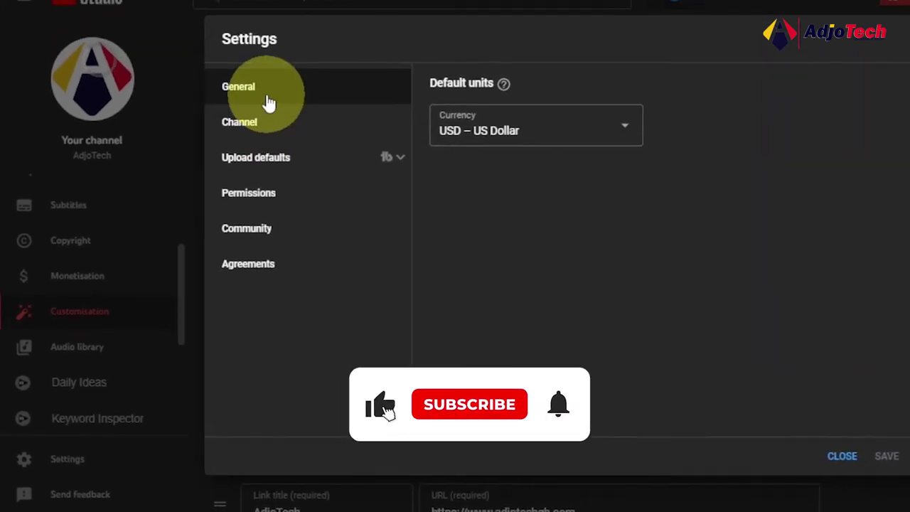
Open the Channel settings section, showing Ghana as country, and try dragging the Information keyword.
click(269, 104)
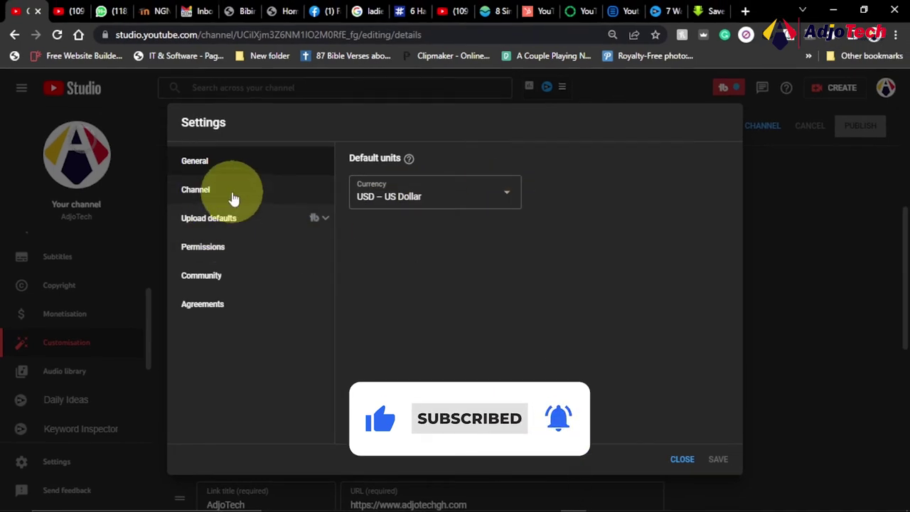
click(222, 193)
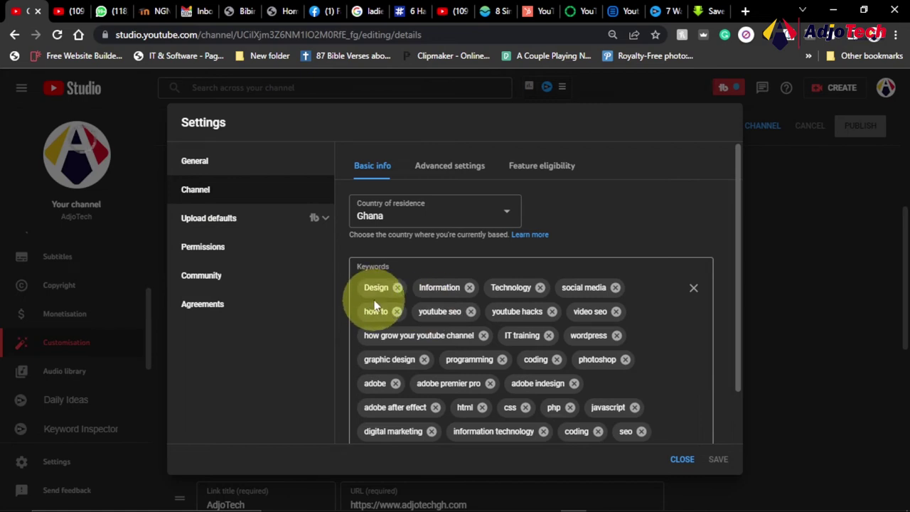
drag(421, 293, 544, 290)
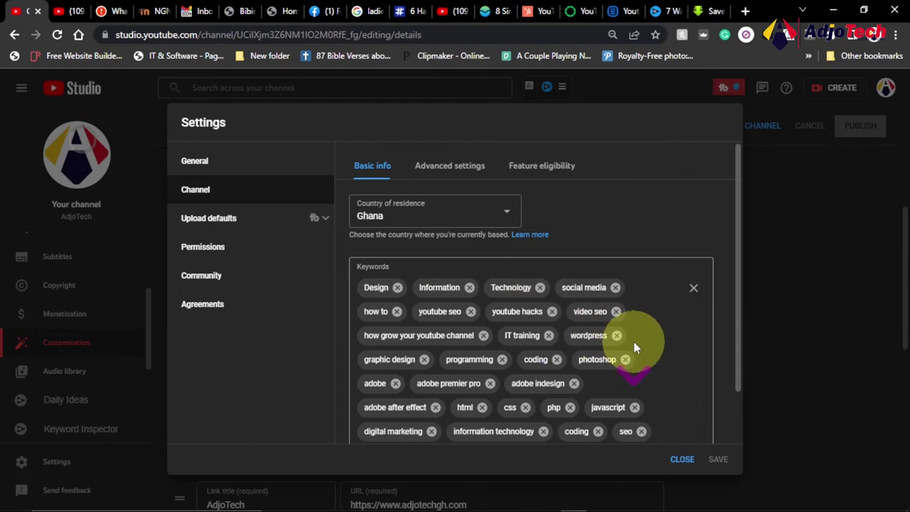
scroll(634, 342, down, 2)
scroll(461, 354, up, 2)
Try reordering keywords such as 'how grow your youtube channel' and 'adobe premier pro'.
drag(452, 337, 731, 480)
scroll(365, 318, down, 2)
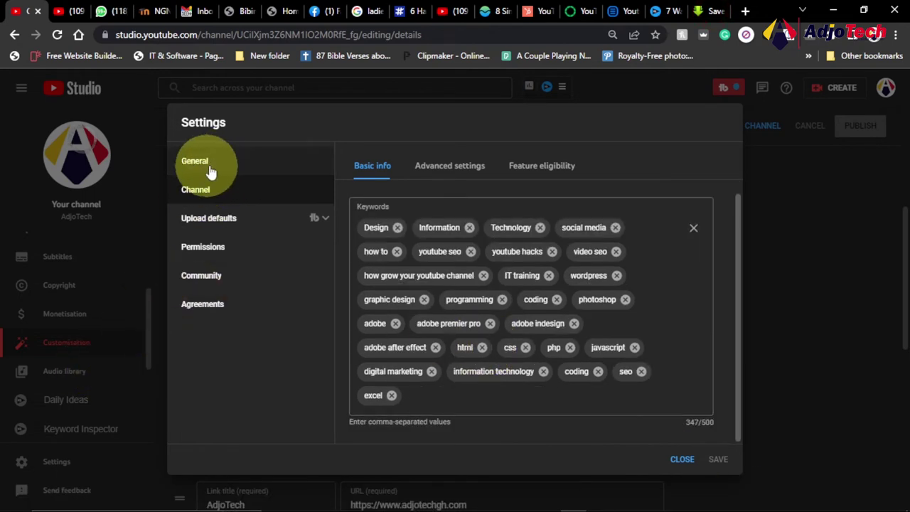
drag(215, 194, 512, 244)
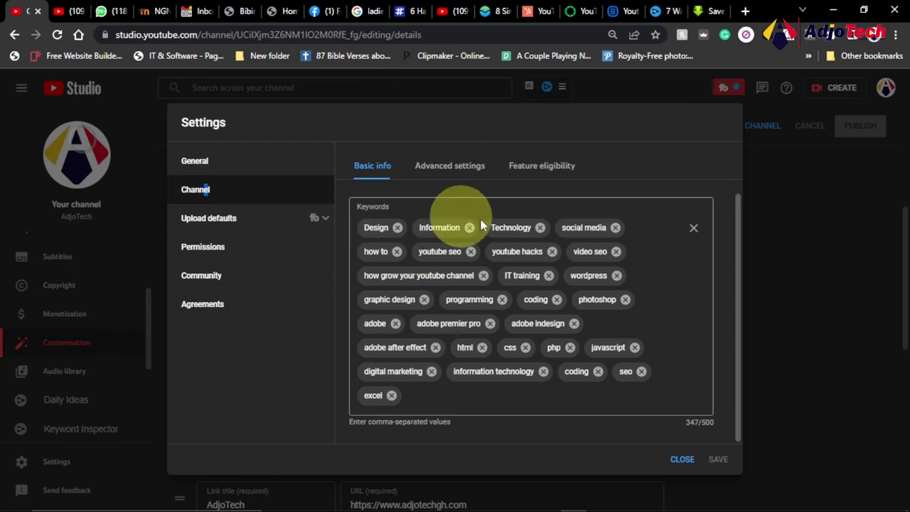
mouse_move(473, 324)
mouse_down()
mouse_move(475, 334)
mouse_move(466, 329)
mouse_up()
scroll(463, 319, up, 2)
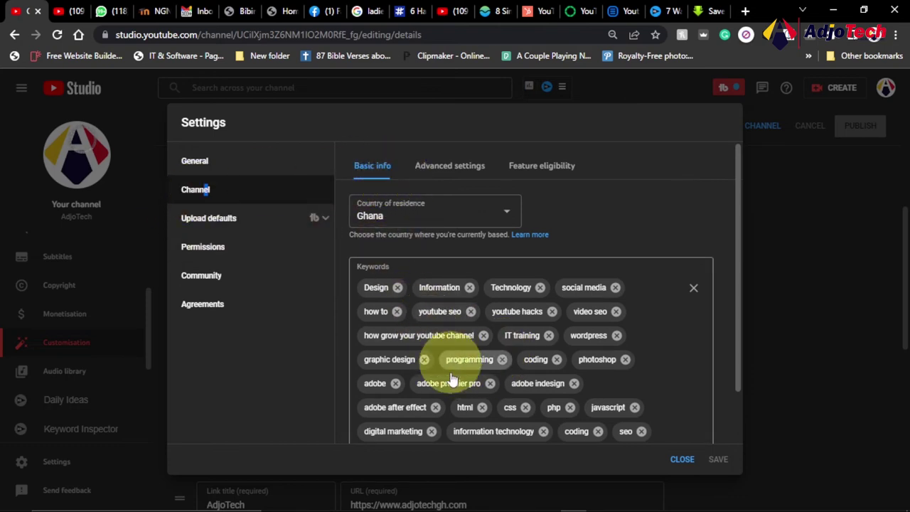
scroll(585, 363, down, 2)
scroll(590, 346, up, 2)
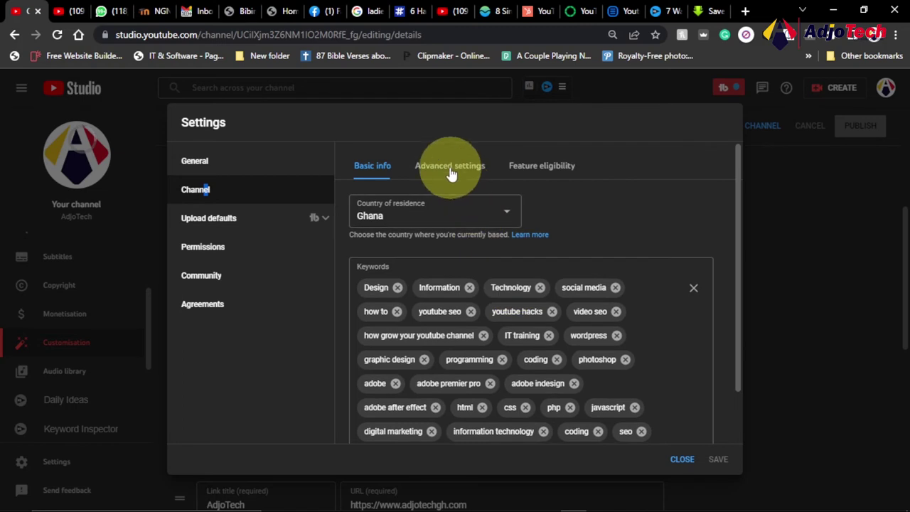
Review the channel's Advanced settings, then confirm standard, intermediate and advanced features are all enabled.
click(451, 170)
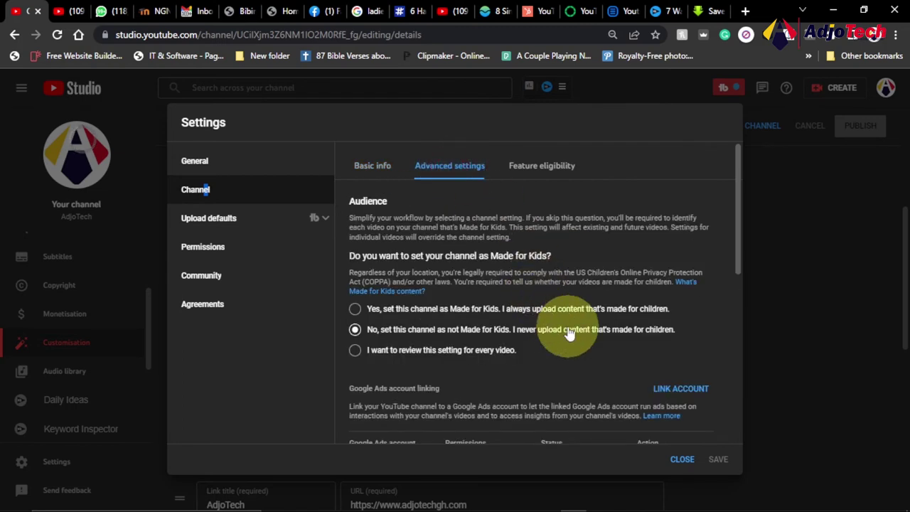
scroll(562, 326, down, 2)
scroll(561, 322, up, 2)
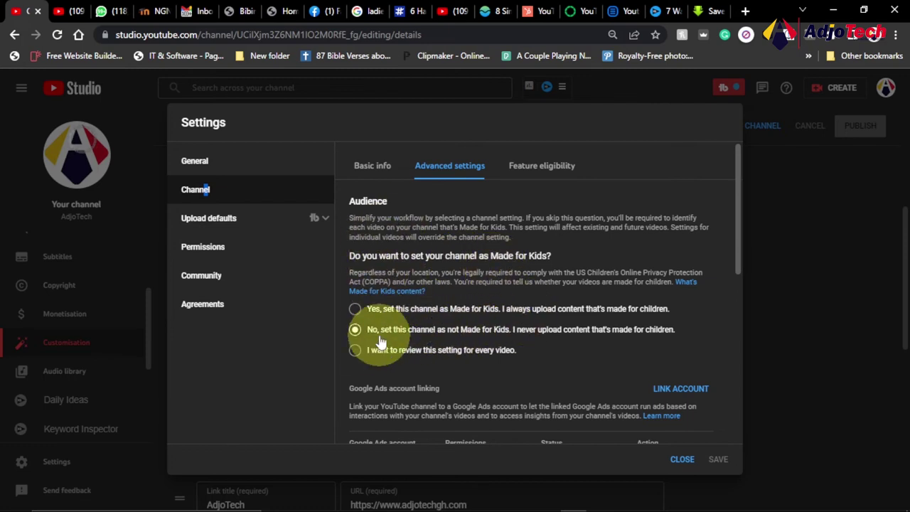
scroll(398, 334, down, 3)
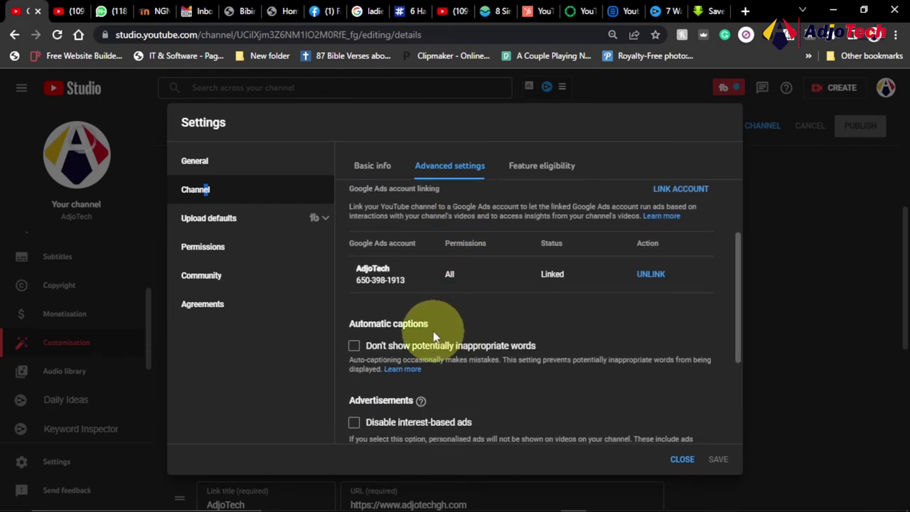
scroll(525, 348, down, 3)
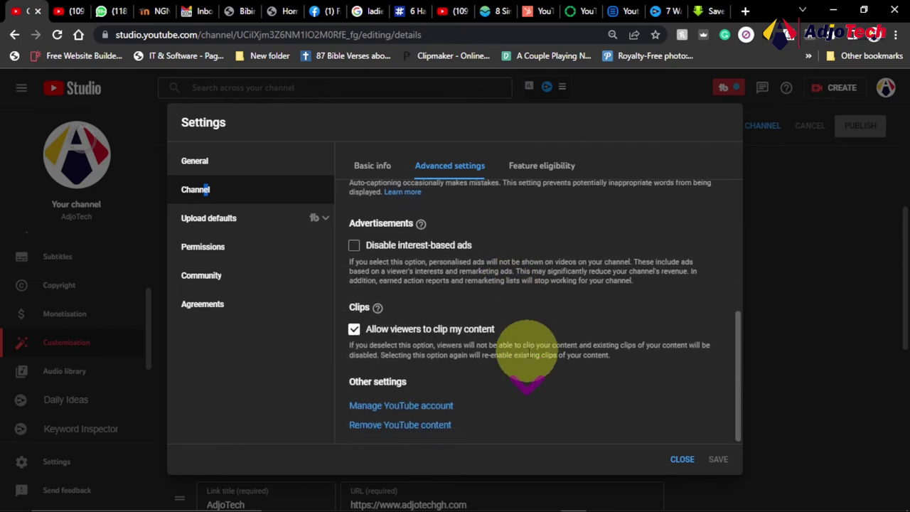
click(538, 169)
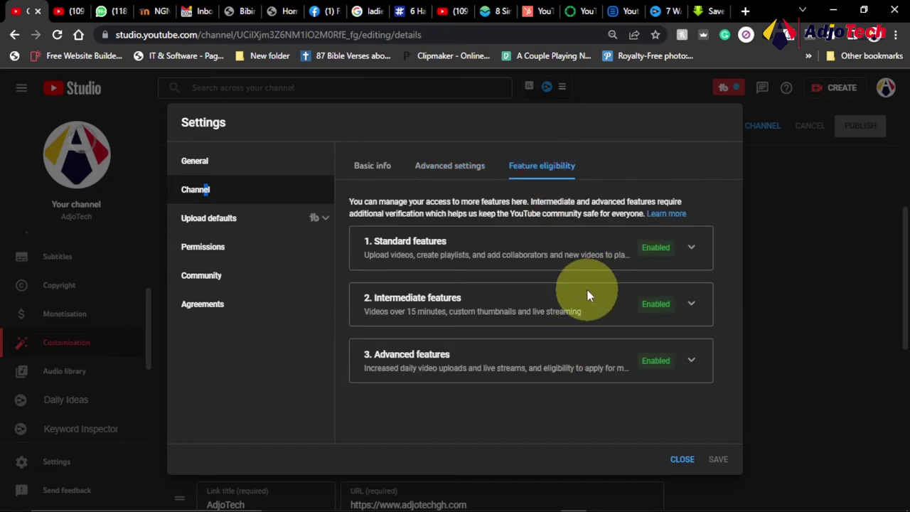
click(248, 226)
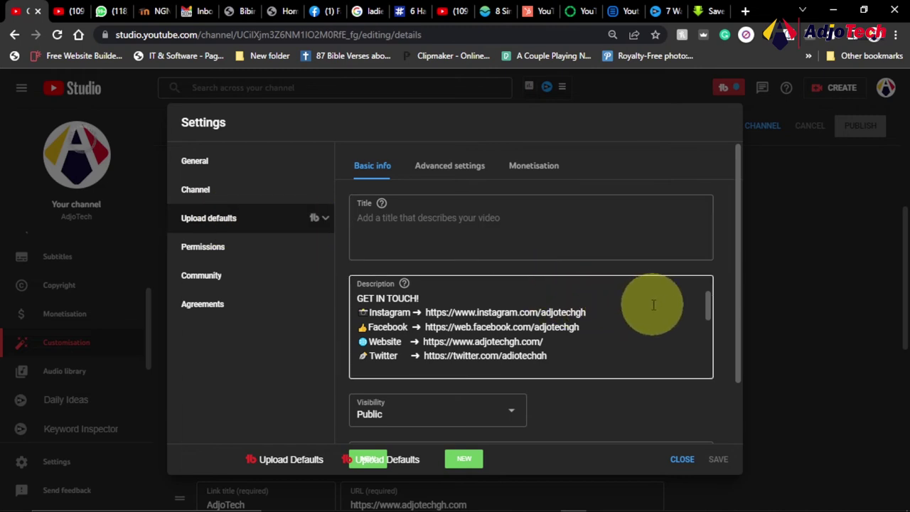
Check the upload defaults' 'GET IN TOUCH!' social-links description and Public visibility.
scroll(653, 304, down, 3)
scroll(646, 301, up, 3)
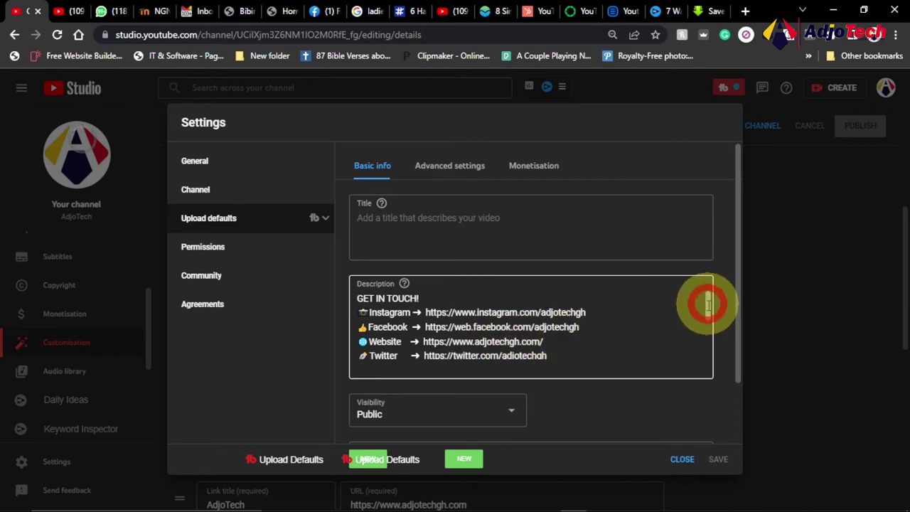
scroll(556, 322, down, 3)
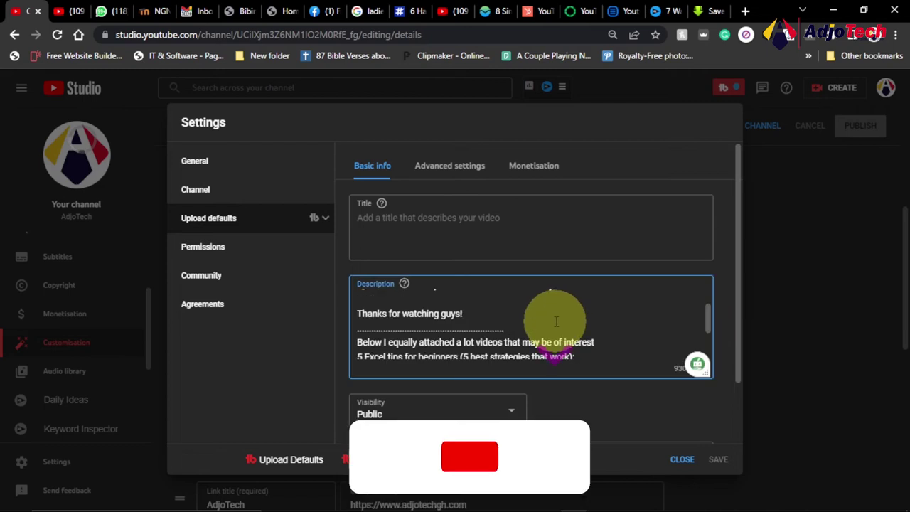
scroll(556, 322, down, 6)
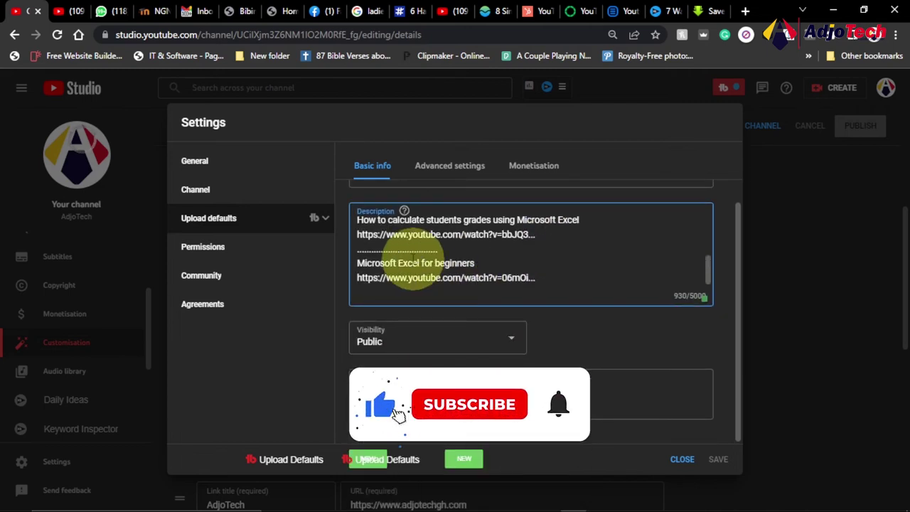
scroll(412, 263, up, 5)
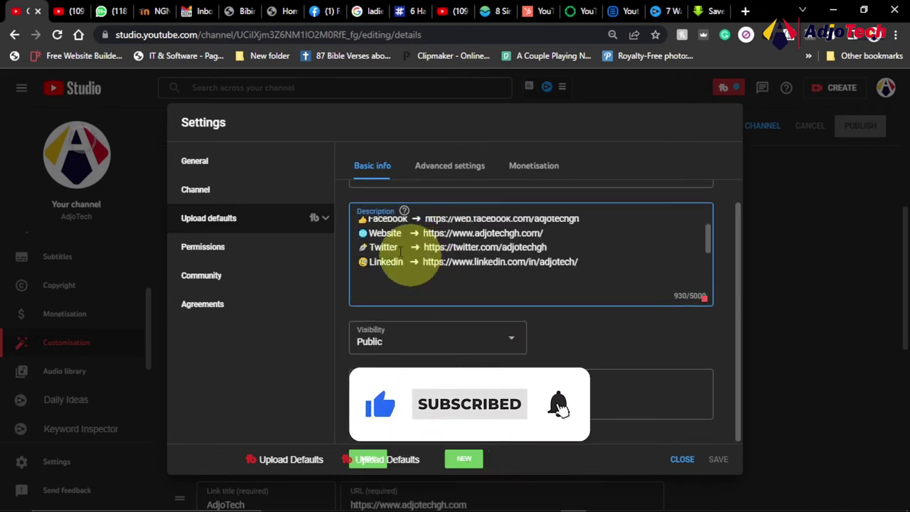
scroll(459, 260, down, 5)
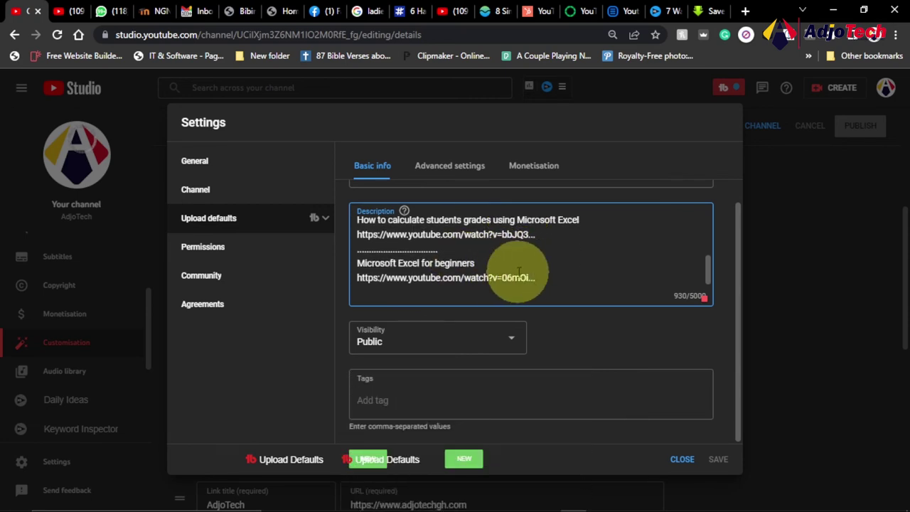
scroll(487, 277, up, 5)
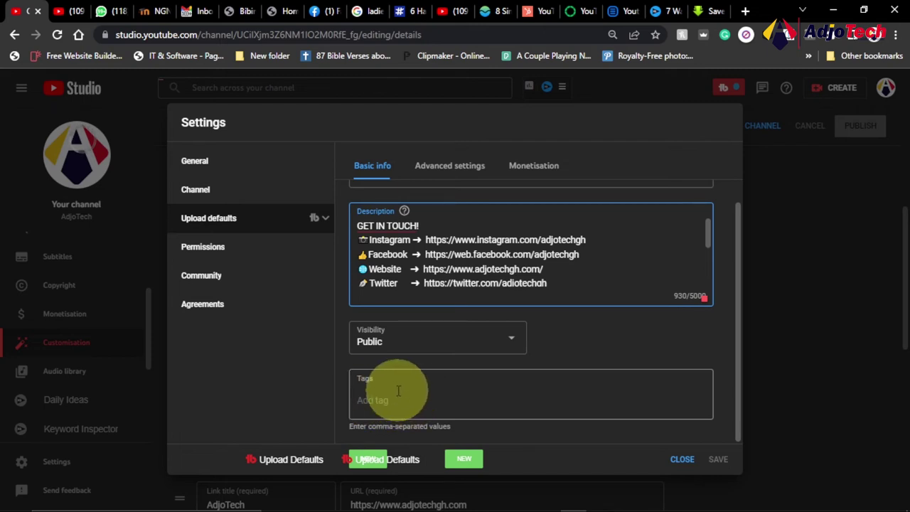
Check advanced upload defaults: Creative Commons – Attribution, Science and technology, English (United States).
click(450, 167)
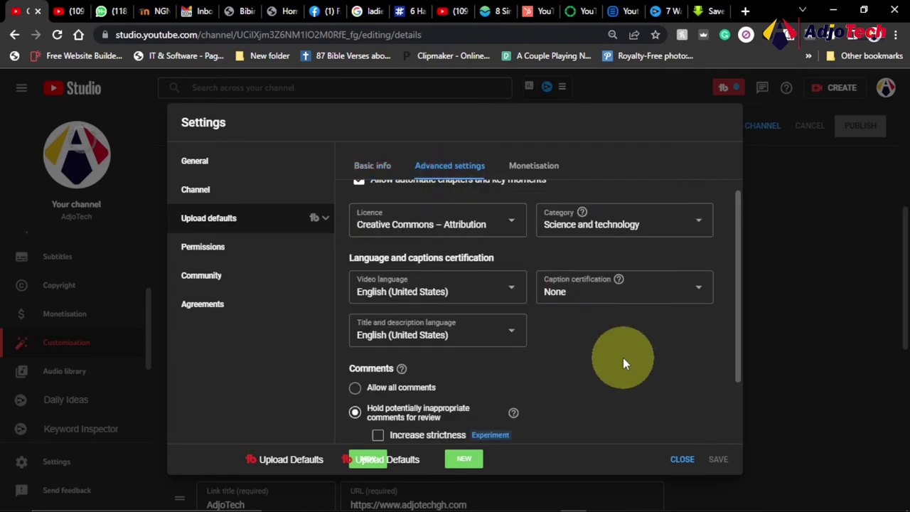
scroll(617, 354, up, 1)
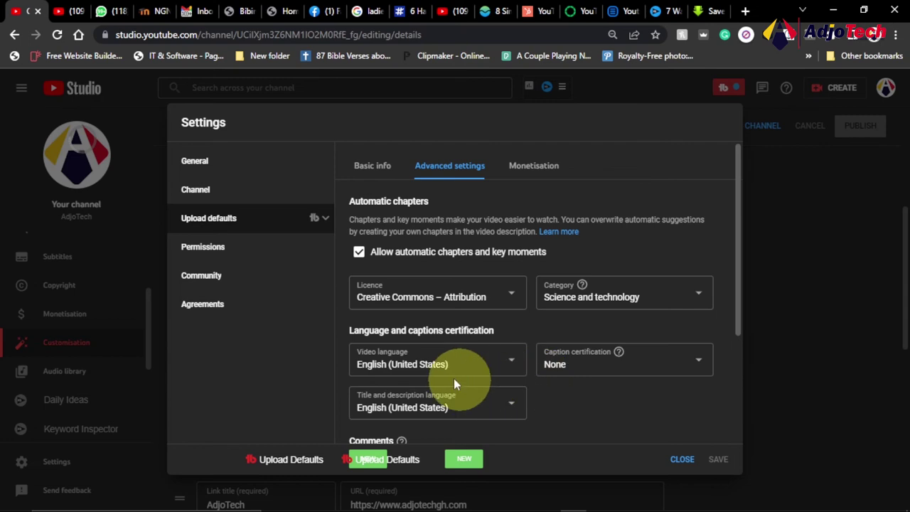
scroll(557, 367, down, 2)
scroll(604, 362, down, 1)
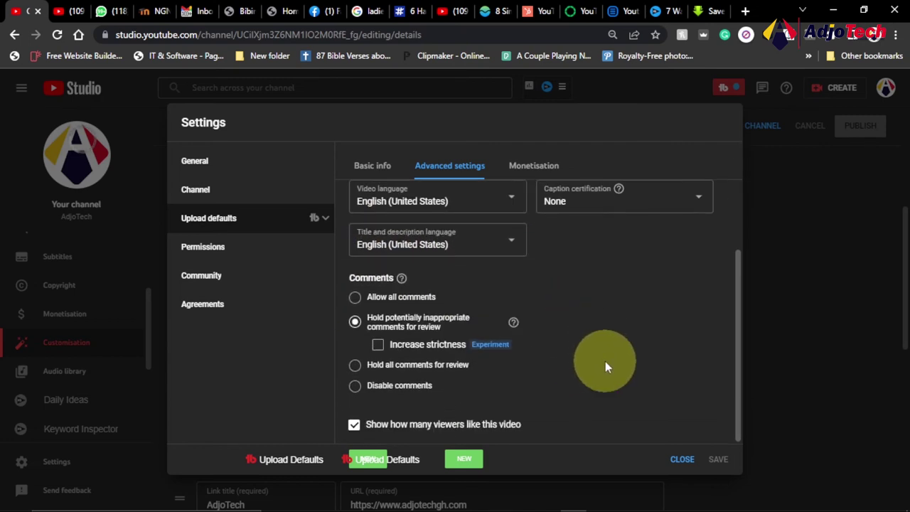
scroll(608, 361, up, 3)
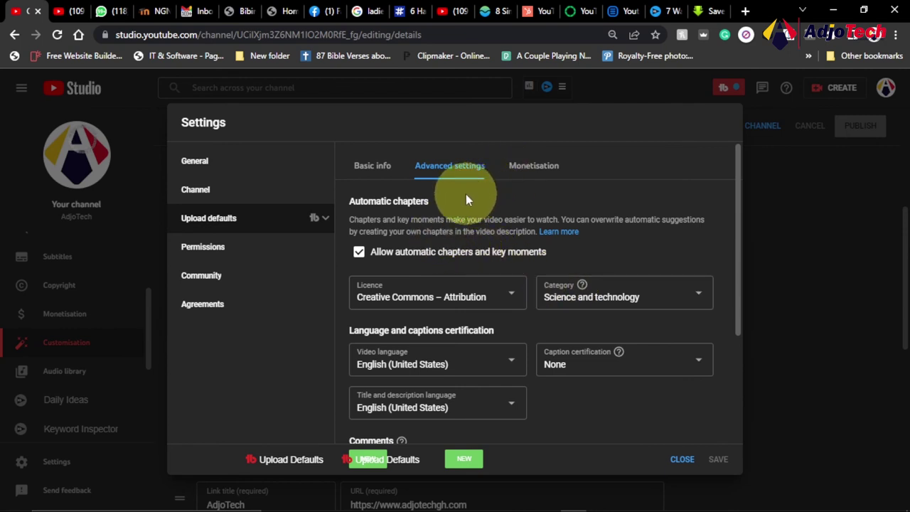
Check the default ads: overlay, sponsored card, skippable, non-skippable and mid-roll all ticked.
click(529, 170)
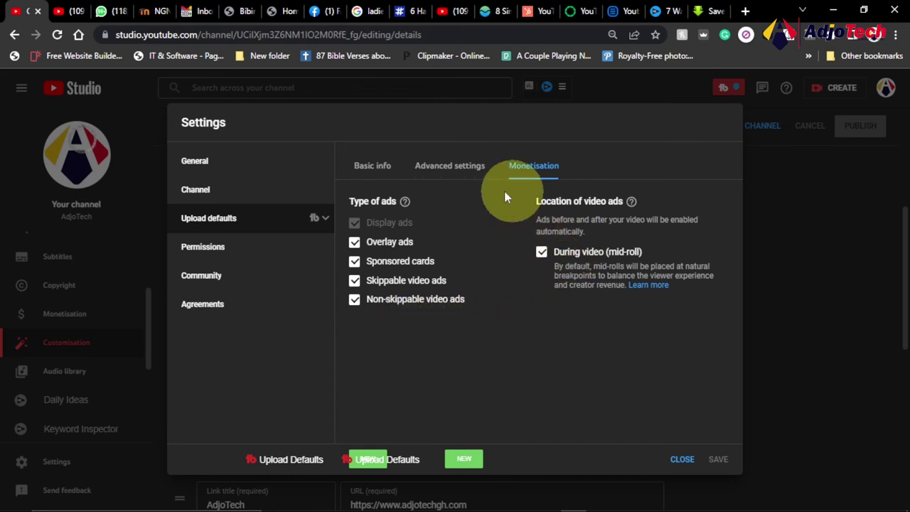
Open Community settings and review blocked words like vom.lol and vol.gold with Block links on.
click(219, 246)
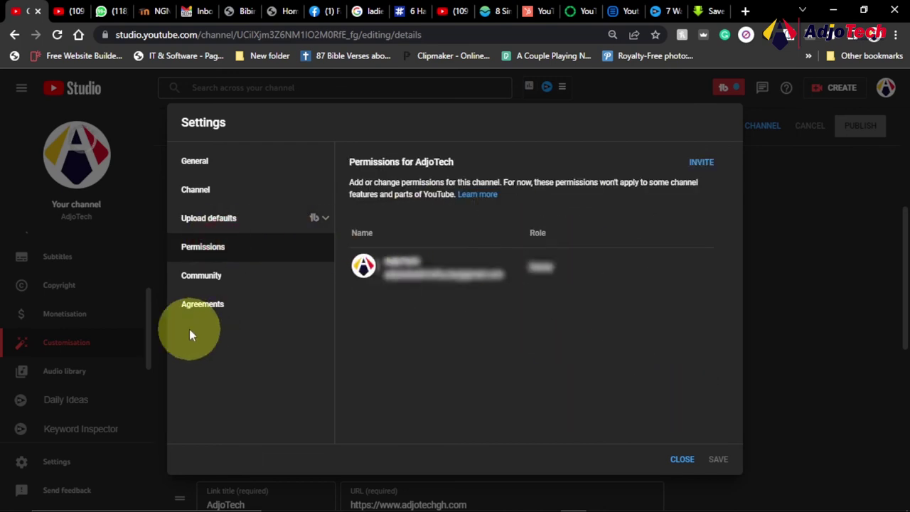
click(200, 284)
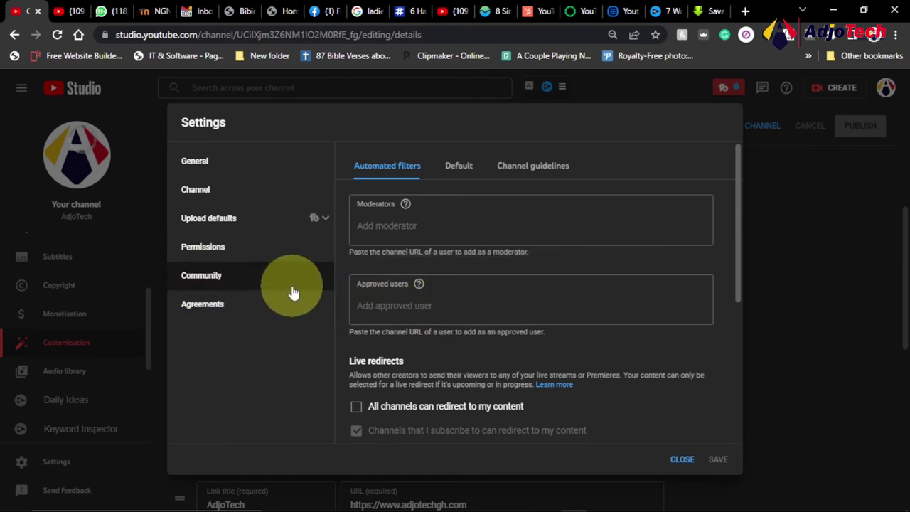
scroll(574, 269, down, 5)
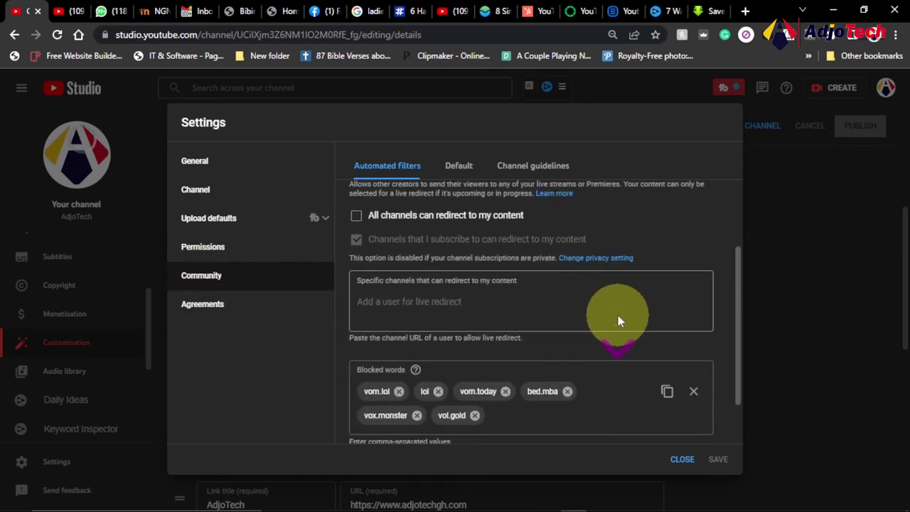
scroll(618, 315, up, 5)
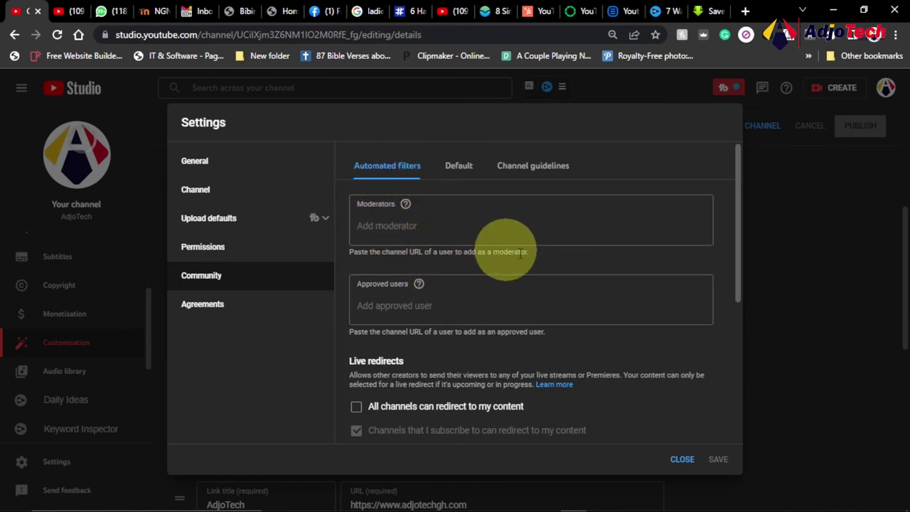
scroll(530, 256, down, 1)
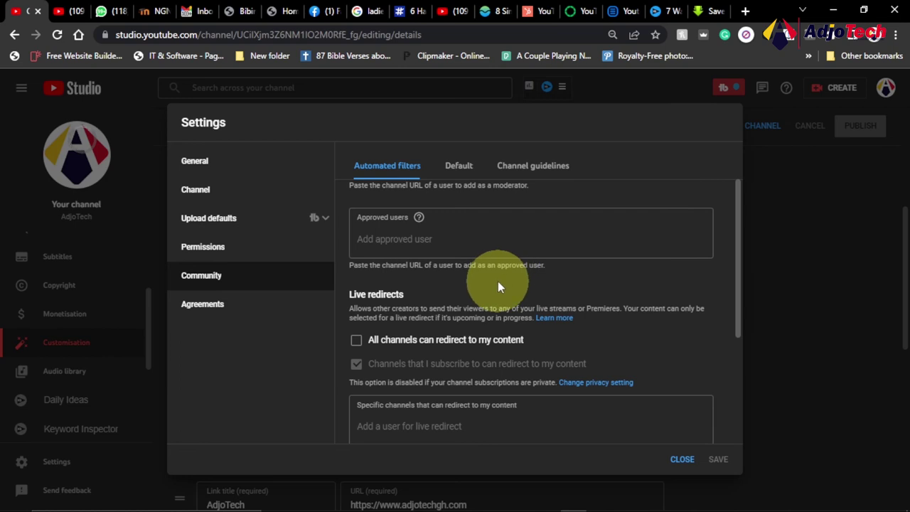
scroll(500, 283, down, 2)
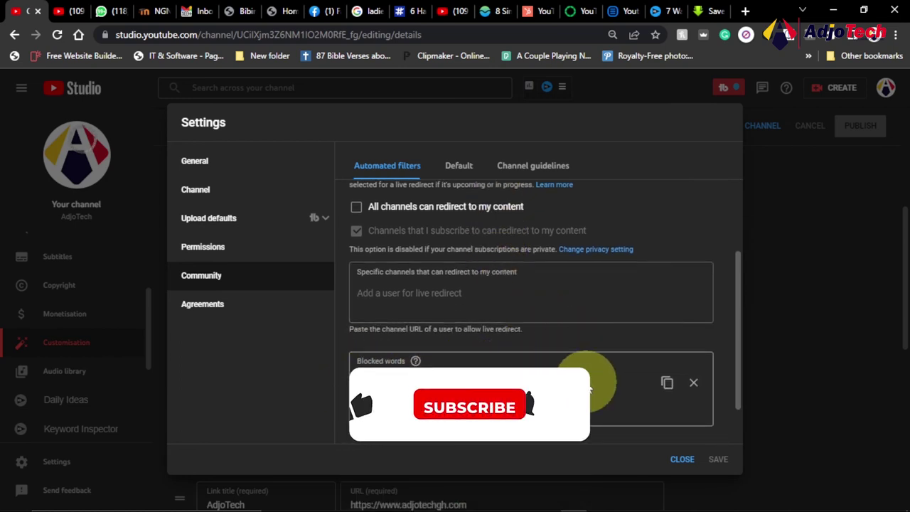
scroll(463, 367, down, 1)
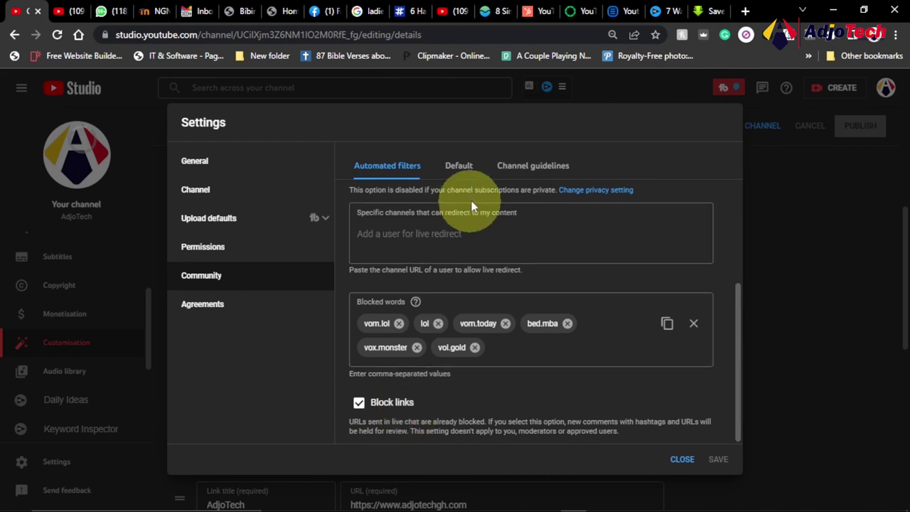
click(460, 171)
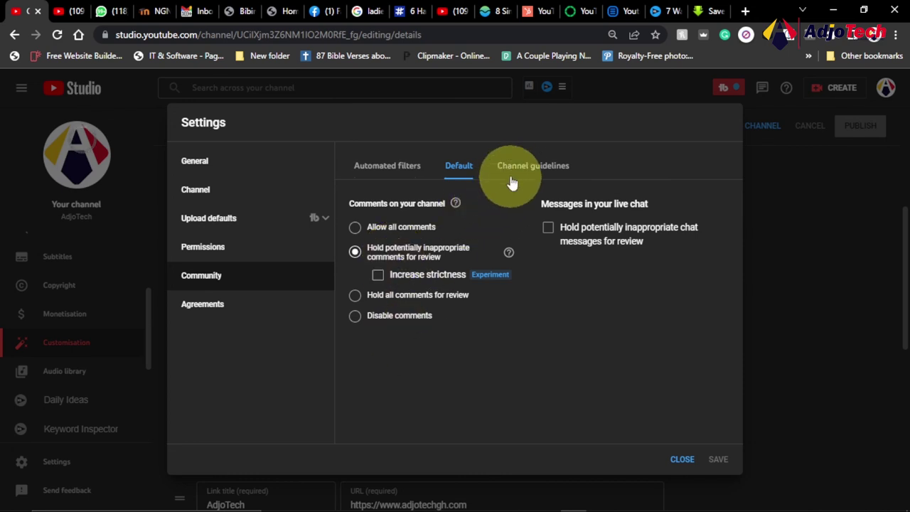
Open the Channel guidelines tab and scroll through its guidelines form.
click(533, 170)
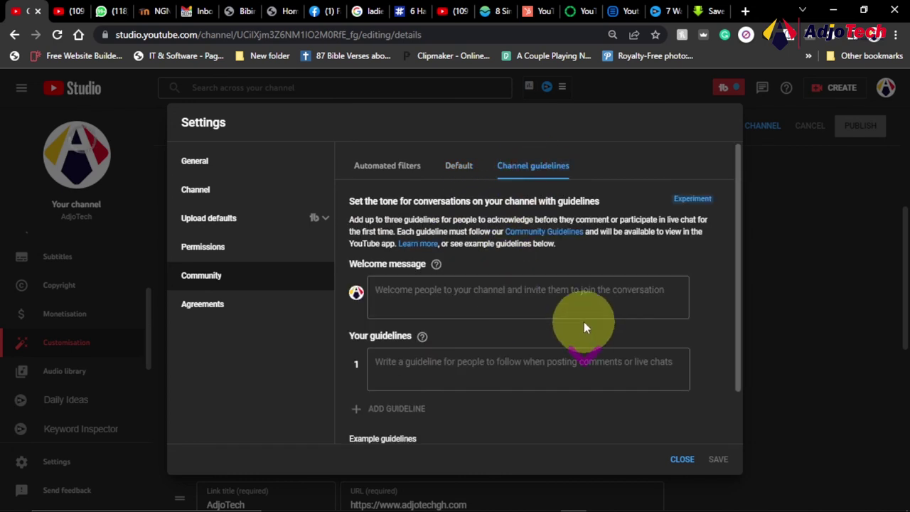
scroll(584, 321, down, 1)
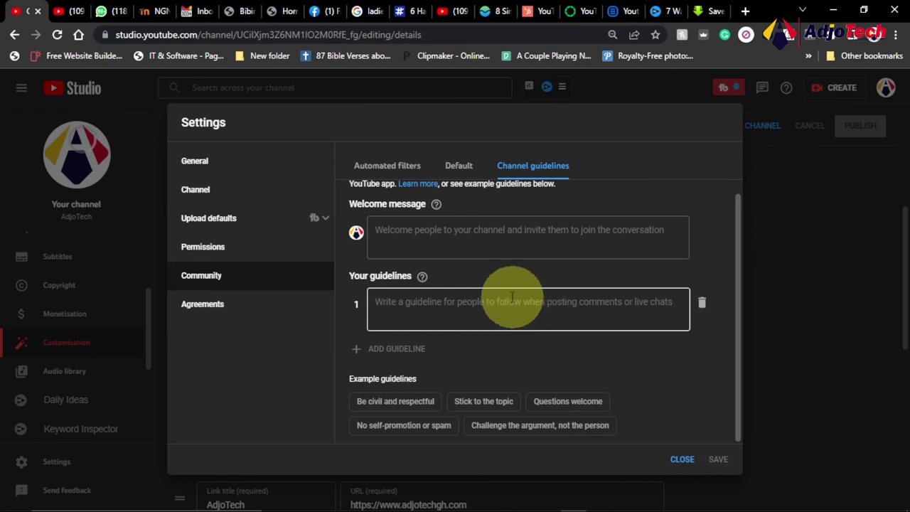
scroll(548, 245, up, 1)
scroll(558, 256, down, 1)
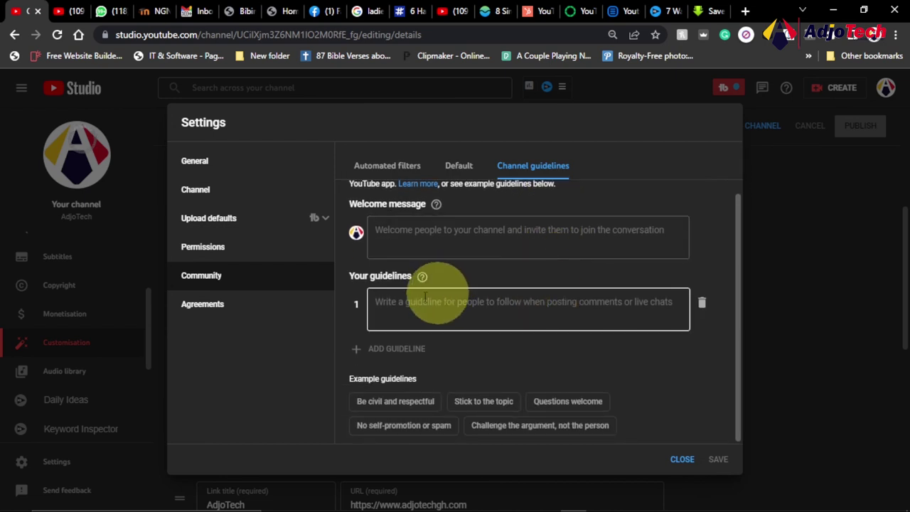
click(226, 306)
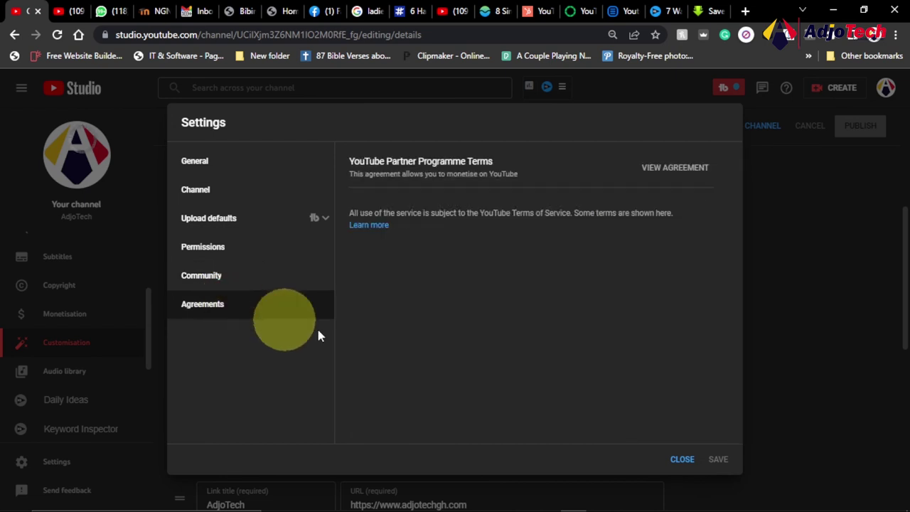
Close Settings and launch TubeBuddy's Keyword Explorer over the channel customisation page.
click(684, 460)
scroll(742, 430, up, 4)
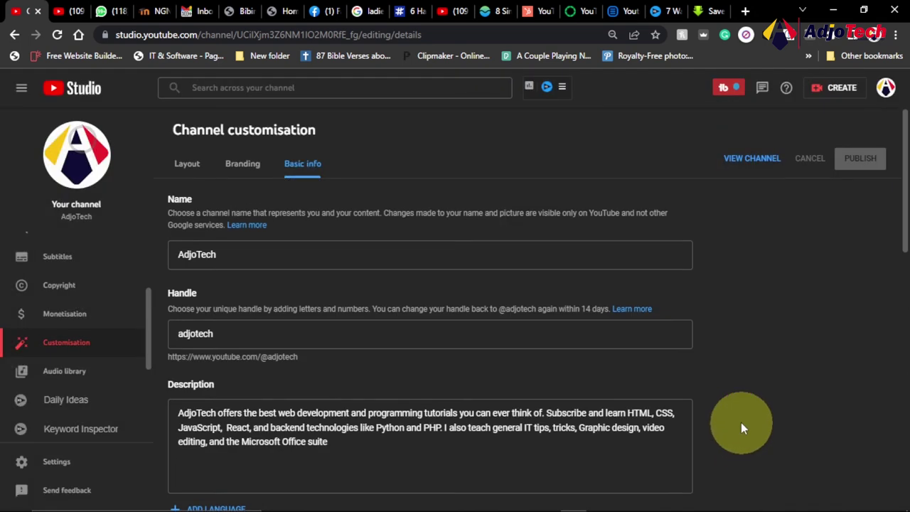
click(726, 90)
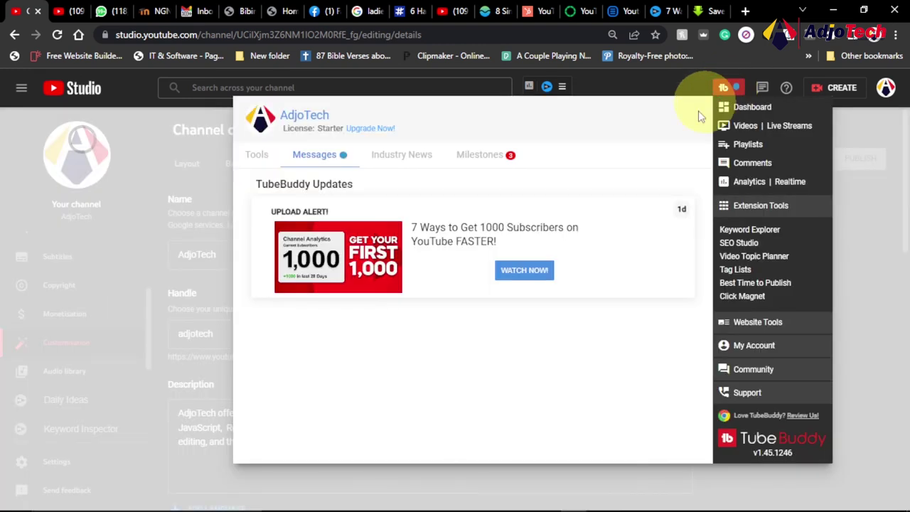
click(737, 230)
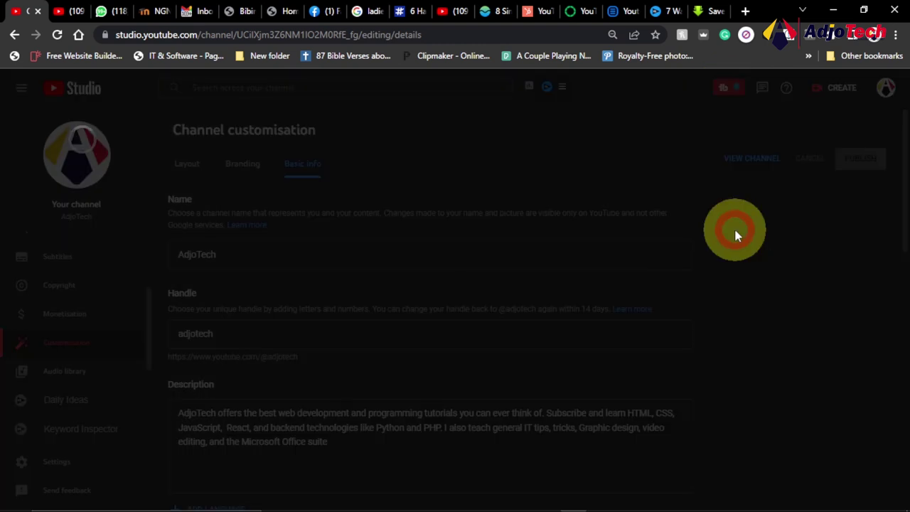